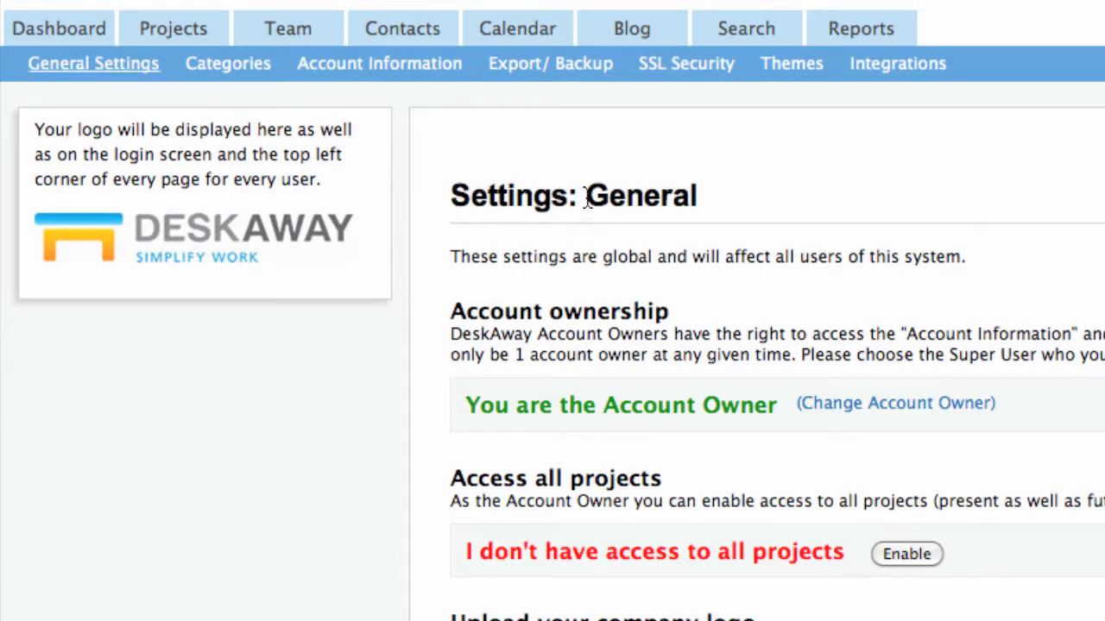
Enable the account owner's access to all projects in the general settings and confirm it.
drag(585, 199, 711, 198)
click(711, 204)
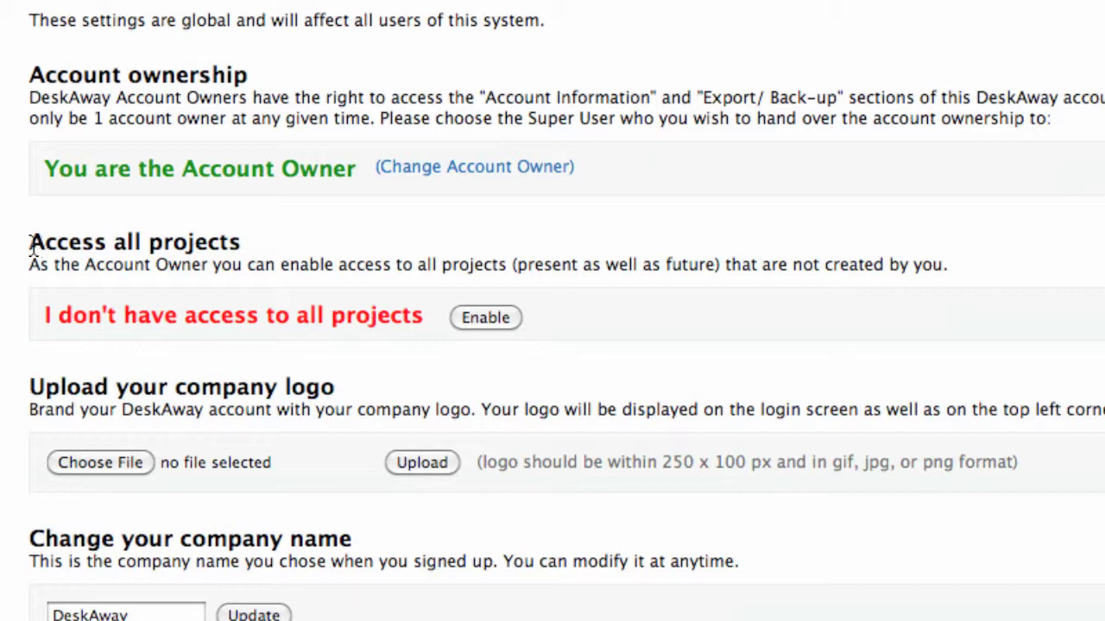
drag(28, 246, 264, 236)
click(264, 236)
click(477, 327)
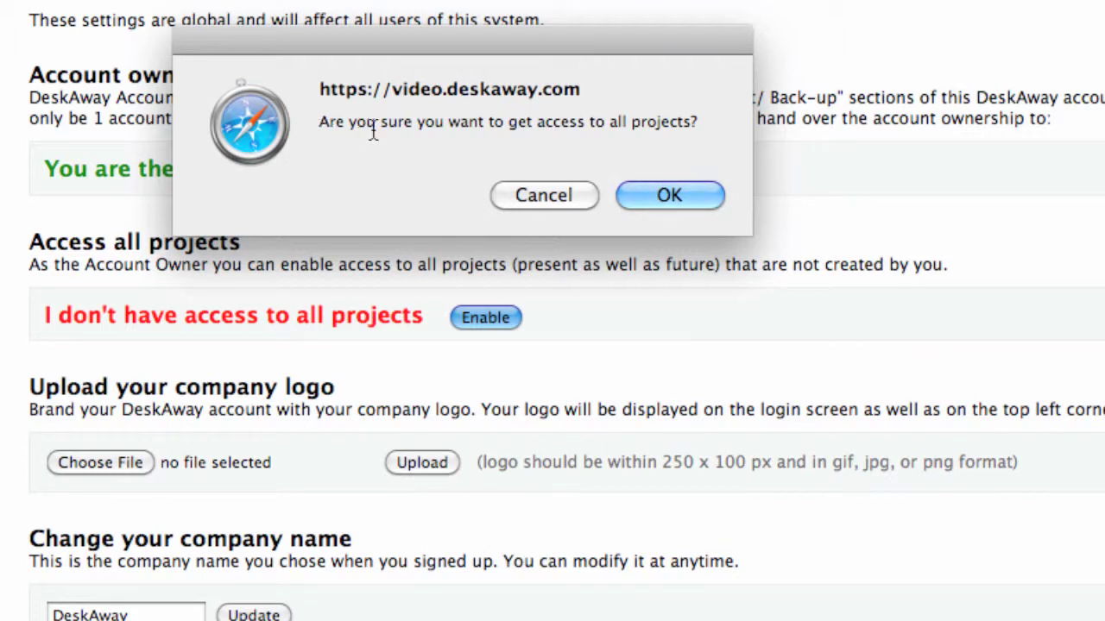
click(670, 187)
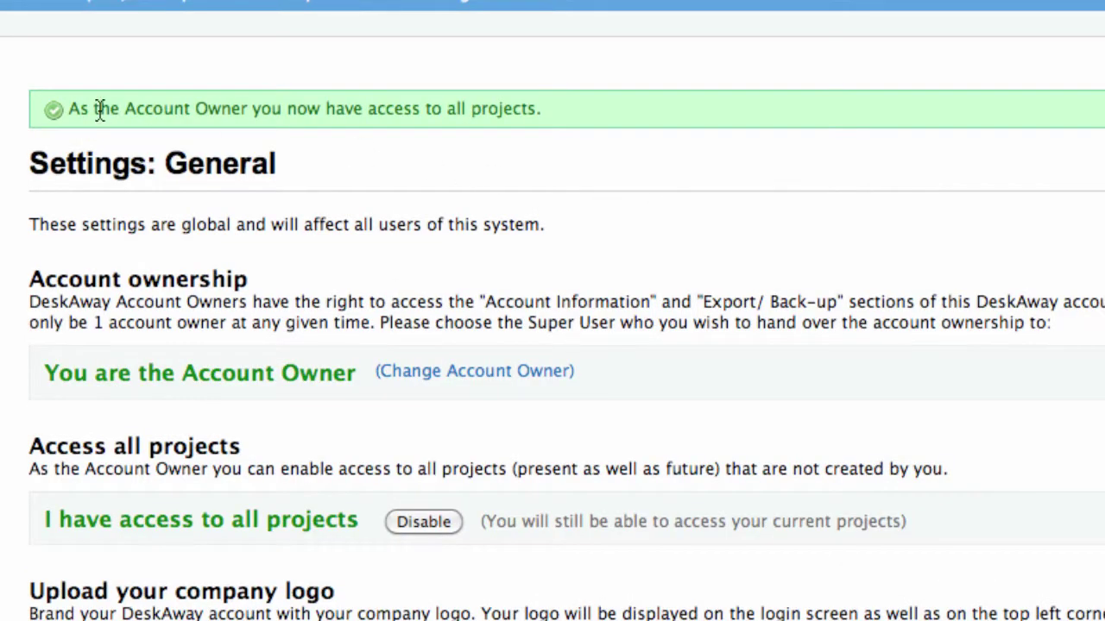
drag(71, 111, 557, 108)
click(560, 108)
triple_click(303, 507)
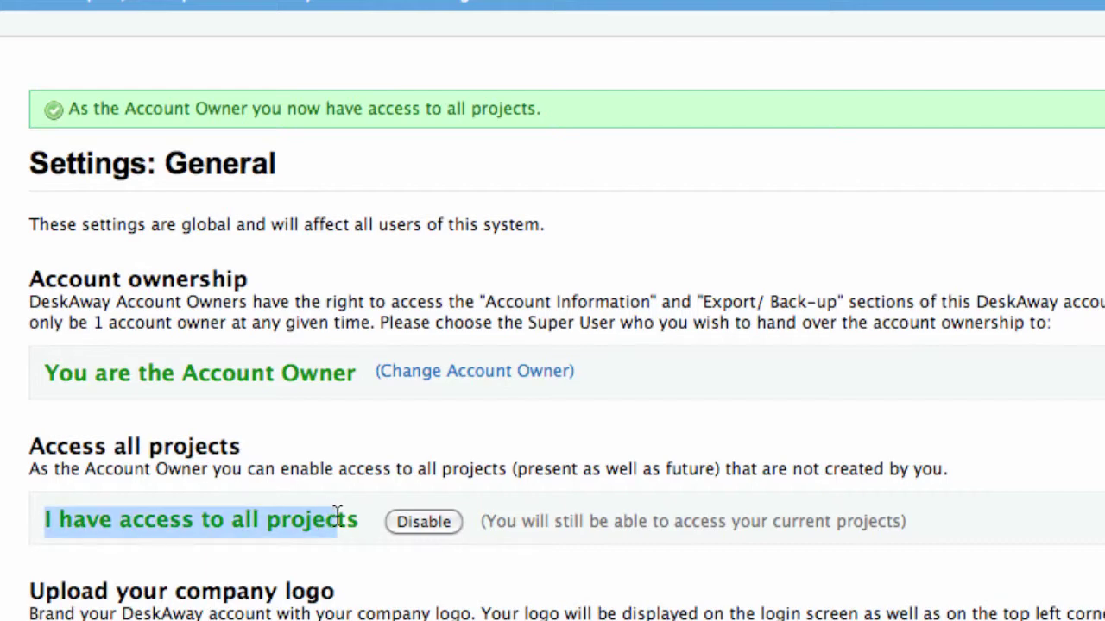
click(367, 518)
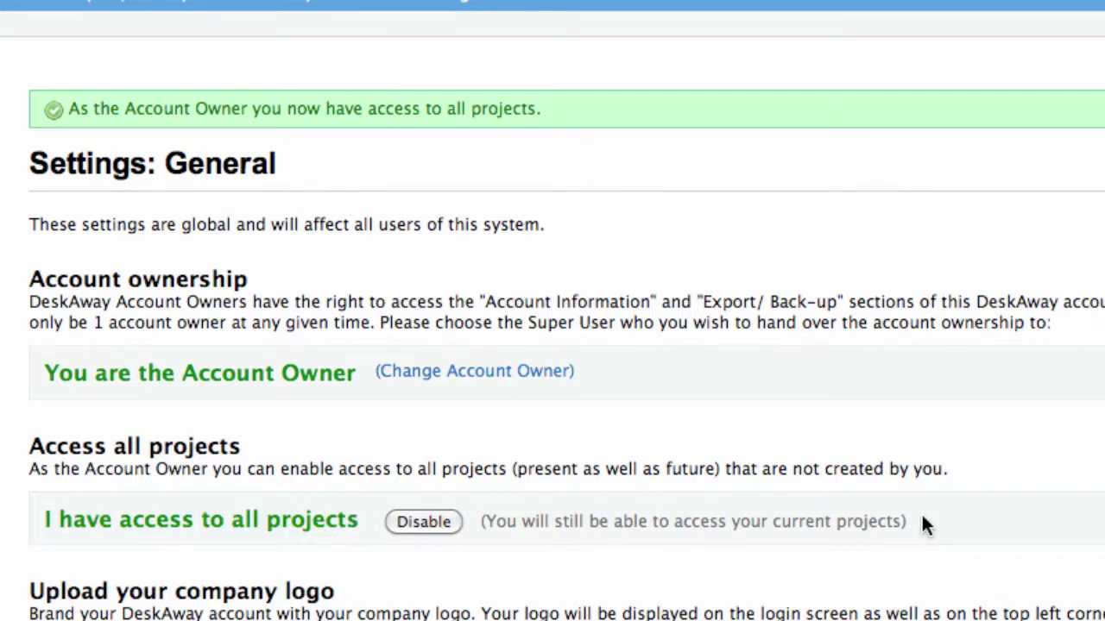
Choose the logo_synage file as the company logo and upload it.
scroll(923, 524, down, 5)
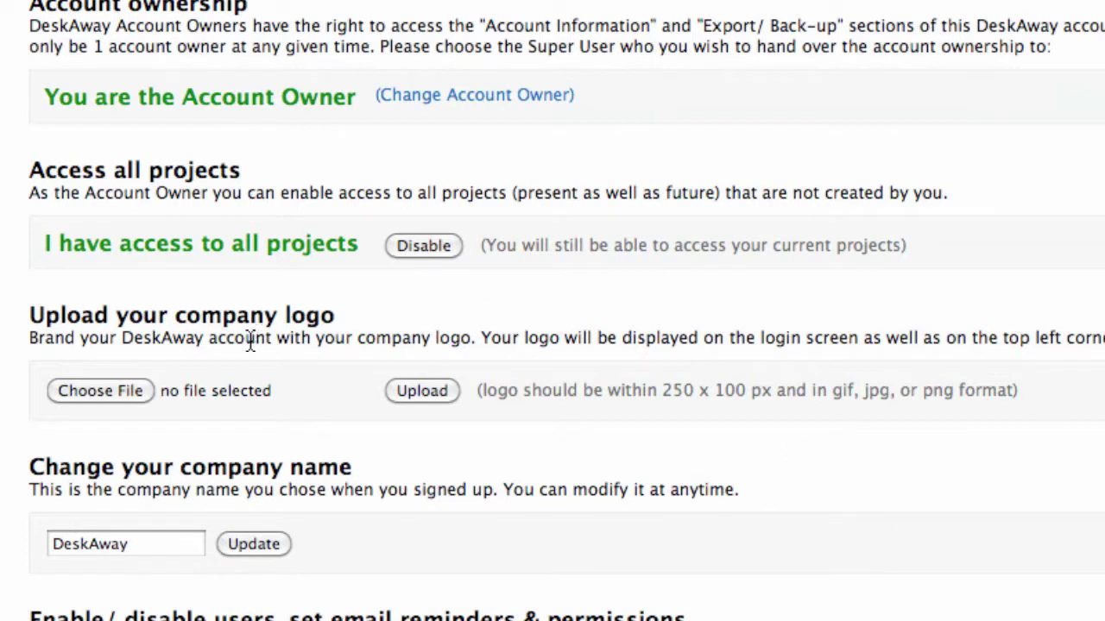
drag(28, 318, 342, 321)
click(342, 321)
click(76, 392)
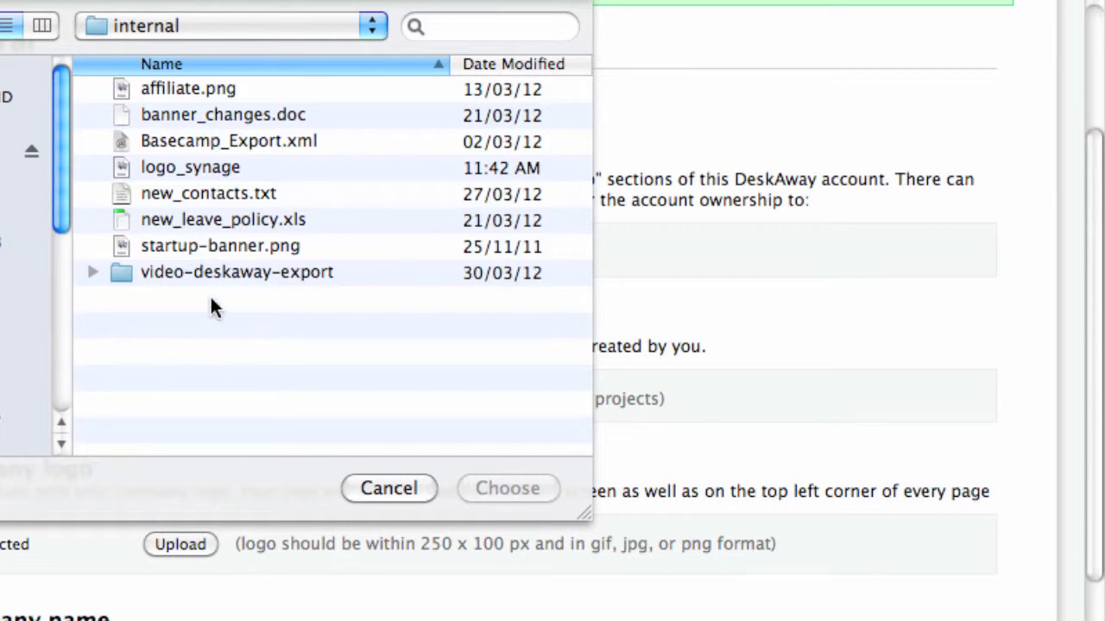
click(120, 164)
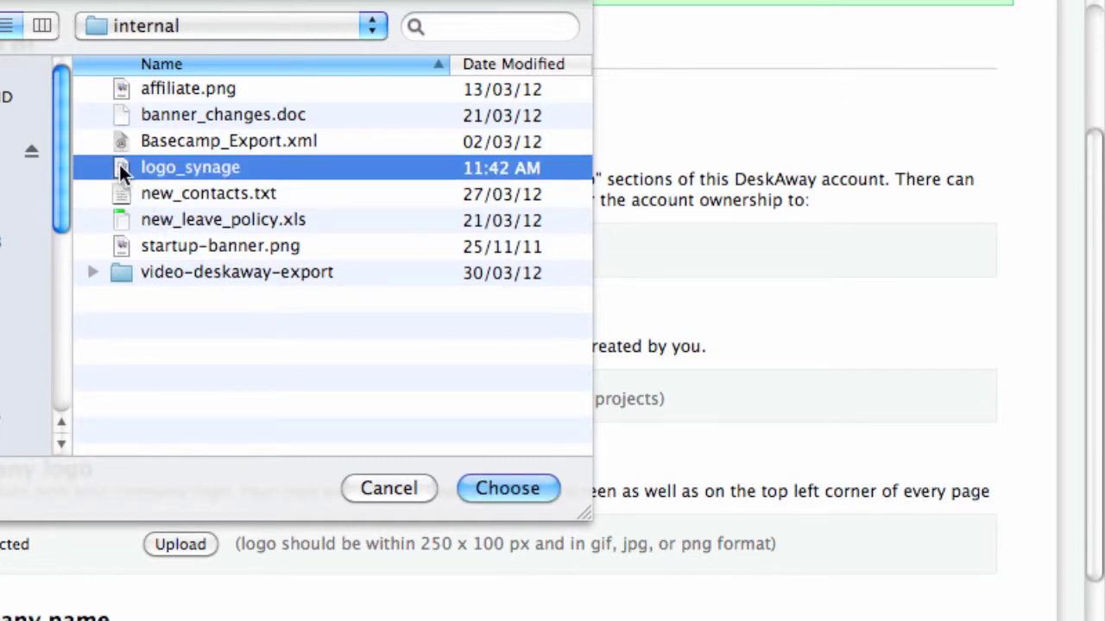
click(501, 491)
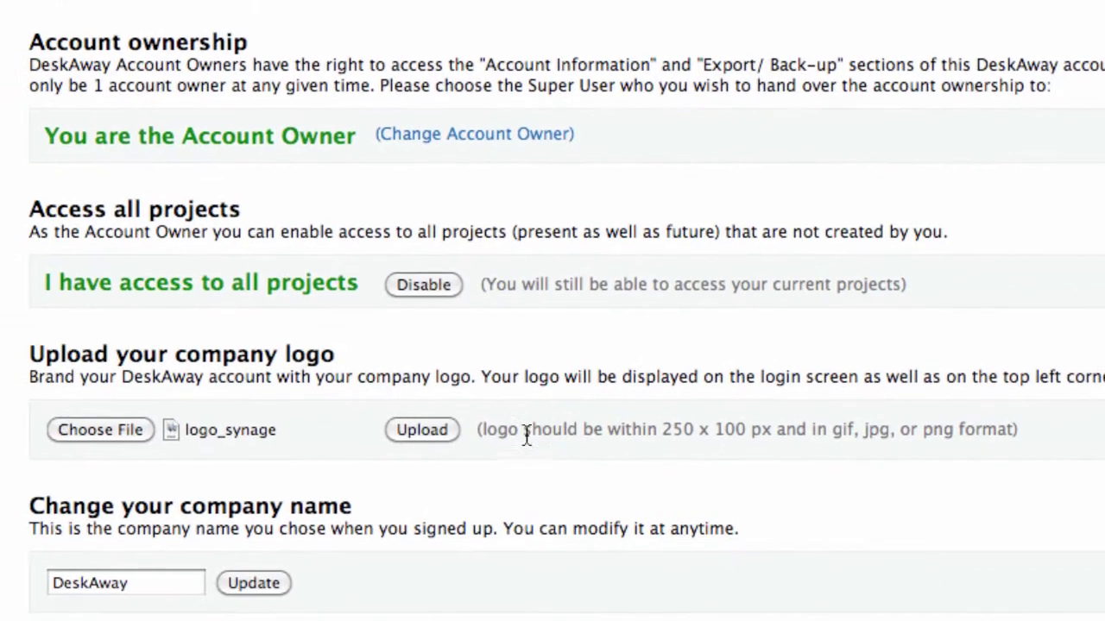
click(194, 553)
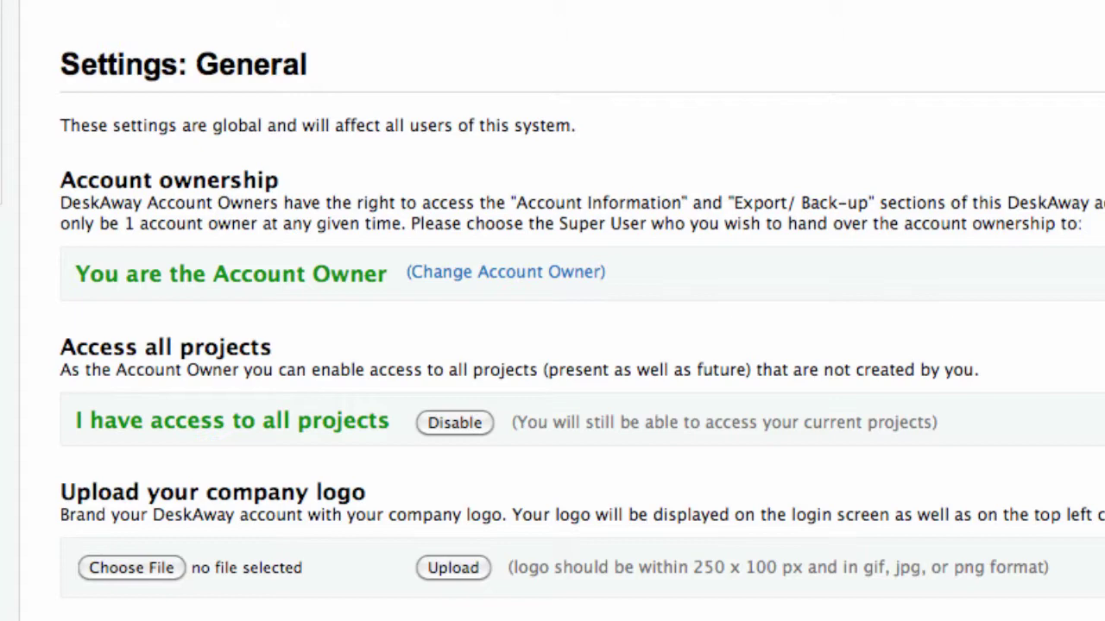
Examine the company name setting and the section for enabling users and setting email reminders and permissions.
scroll(62, 209, down, 5)
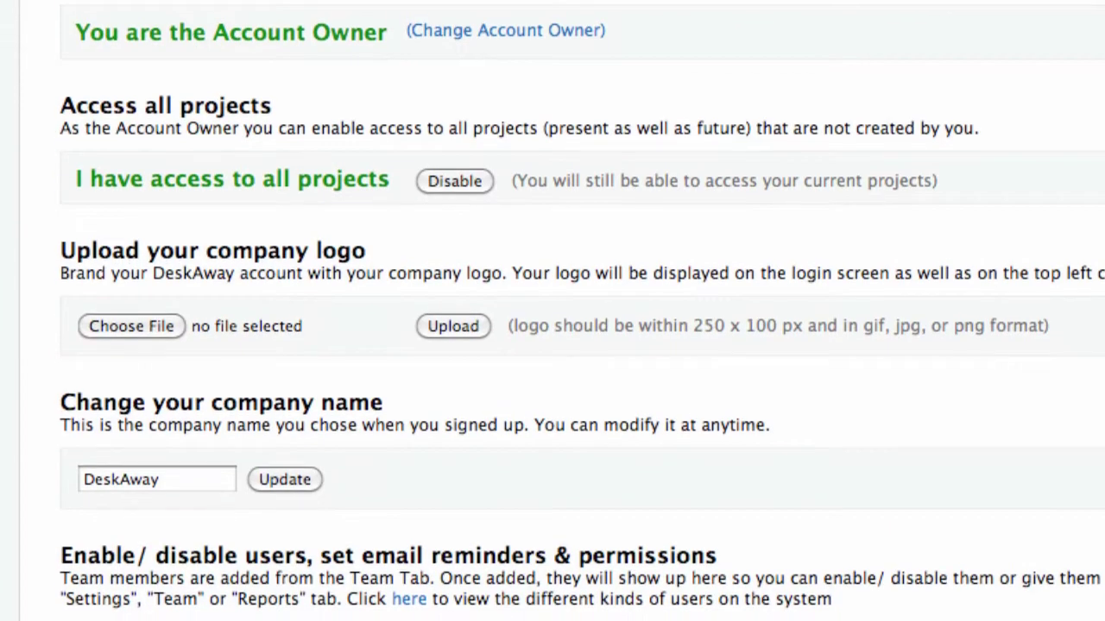
scroll(62, 209, down, 5)
drag(60, 186, 420, 191)
click(420, 187)
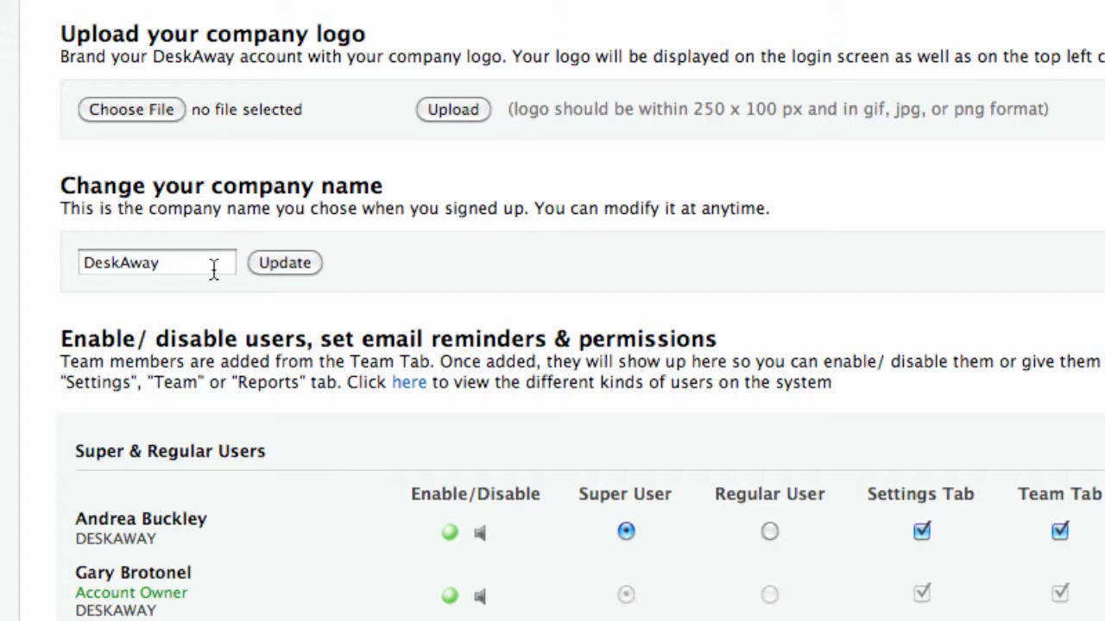
scroll(388, 273, down, 5)
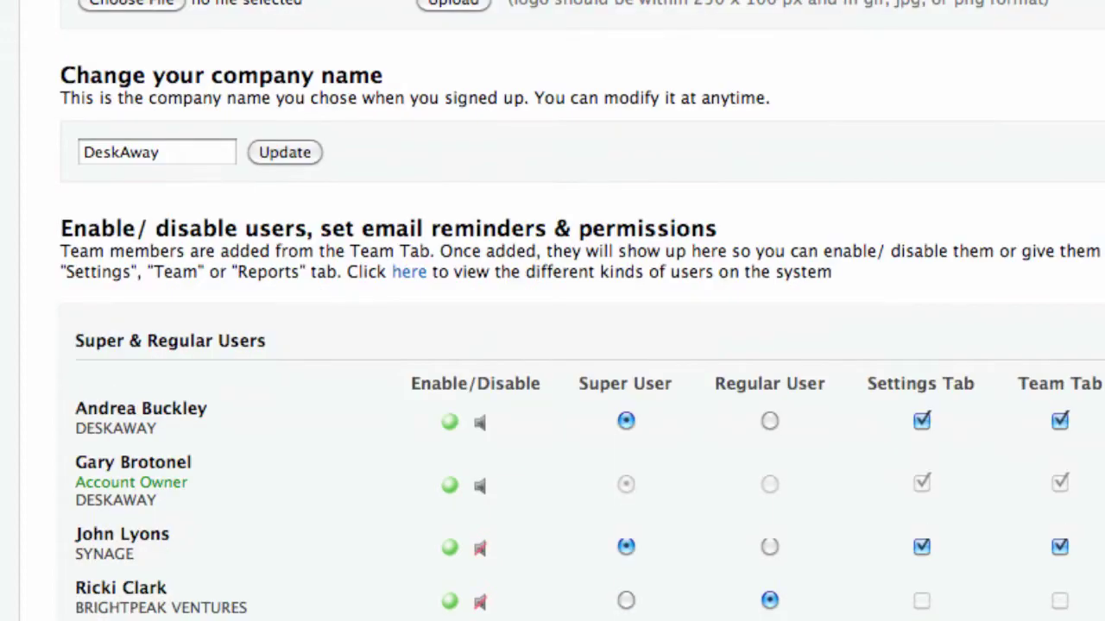
scroll(552, 345, down, 1)
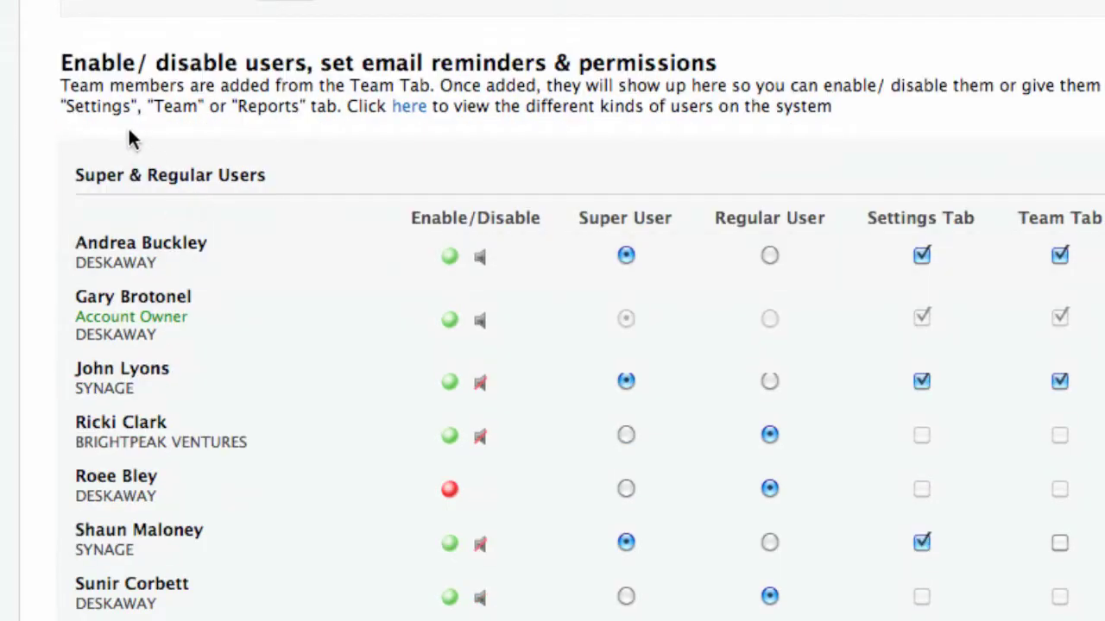
drag(62, 64, 345, 50)
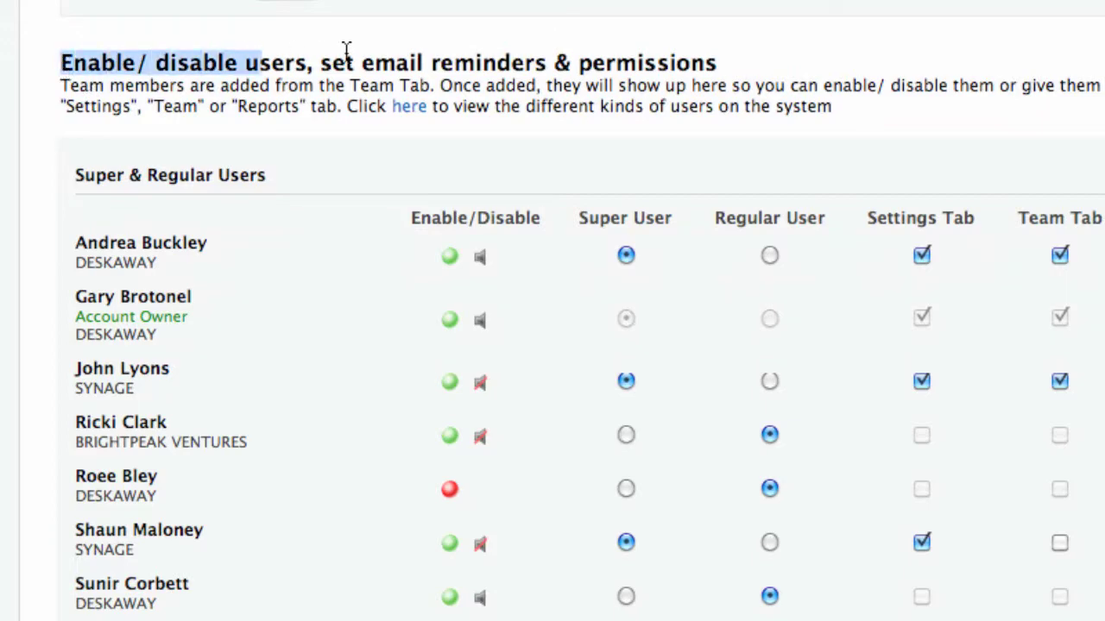
click(346, 50)
drag(619, 52, 735, 56)
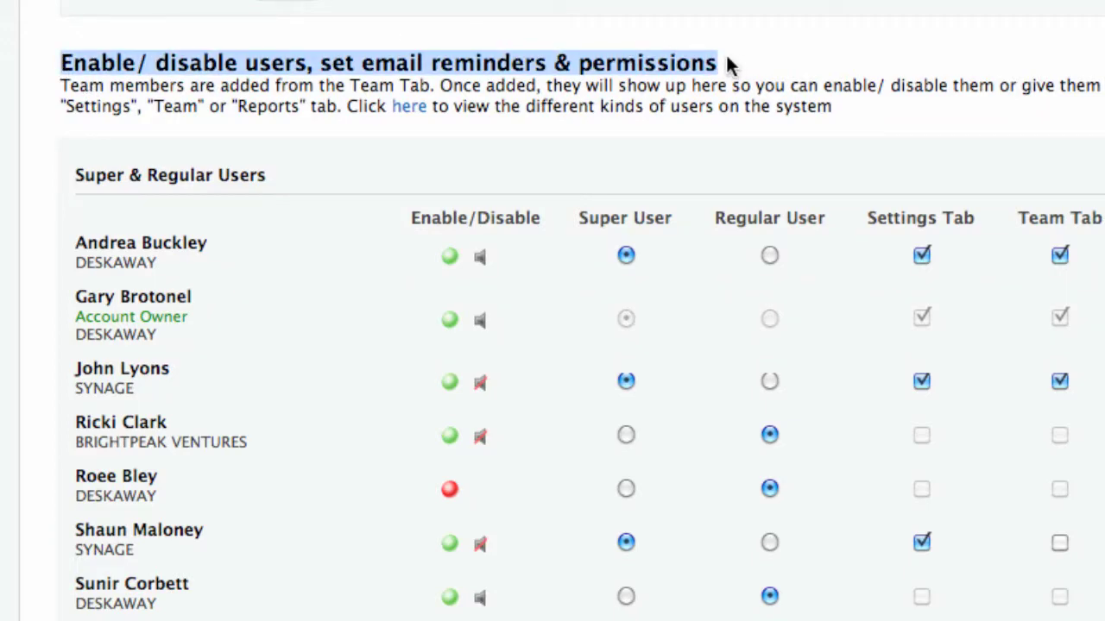
click(727, 53)
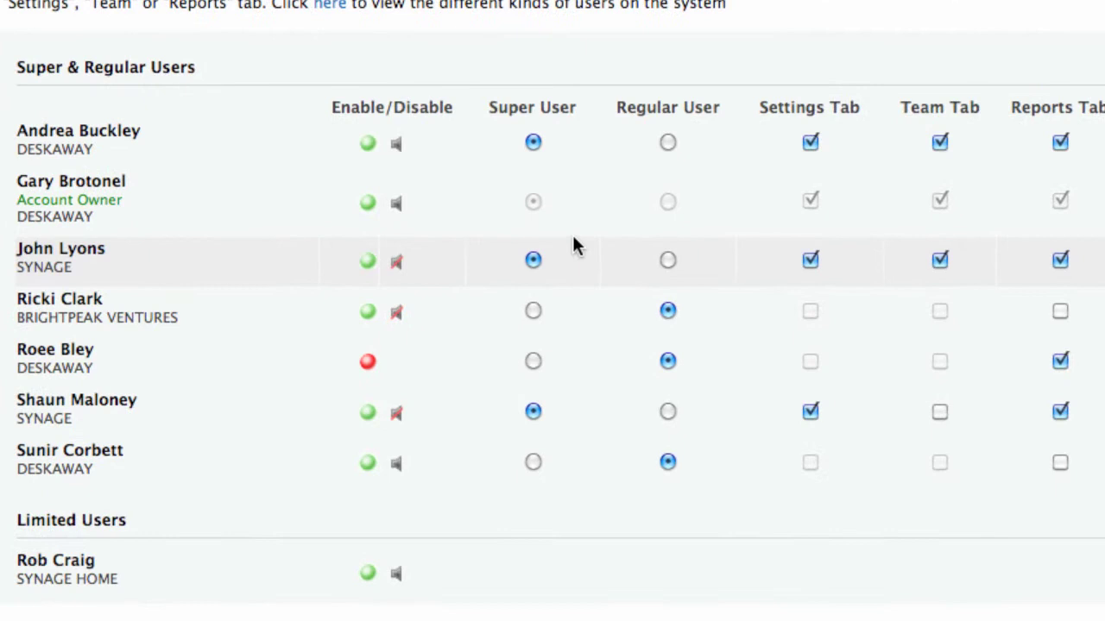
Make the third listed user a Regular User without Reports access, and the seventh a Super User with Settings and Team access.
click(668, 260)
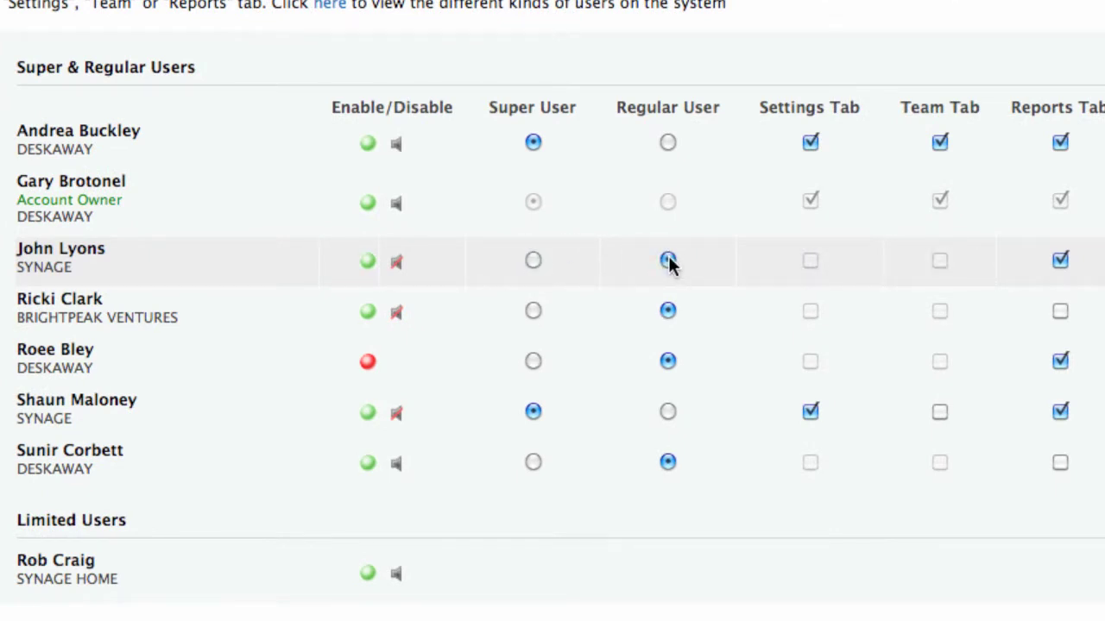
click(532, 463)
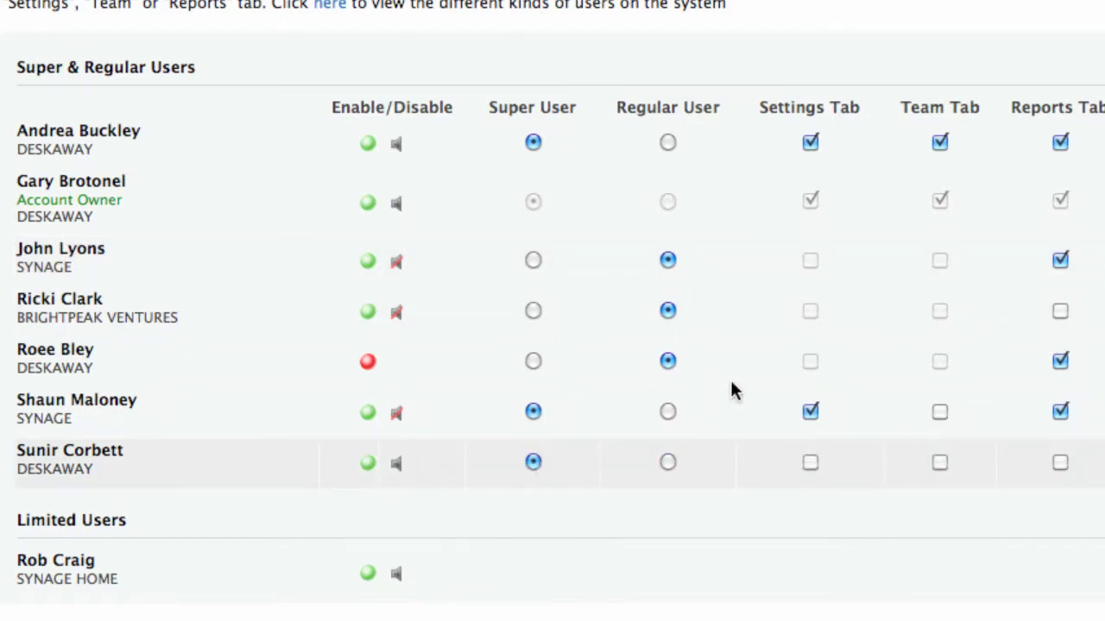
click(1060, 261)
click(810, 462)
click(940, 464)
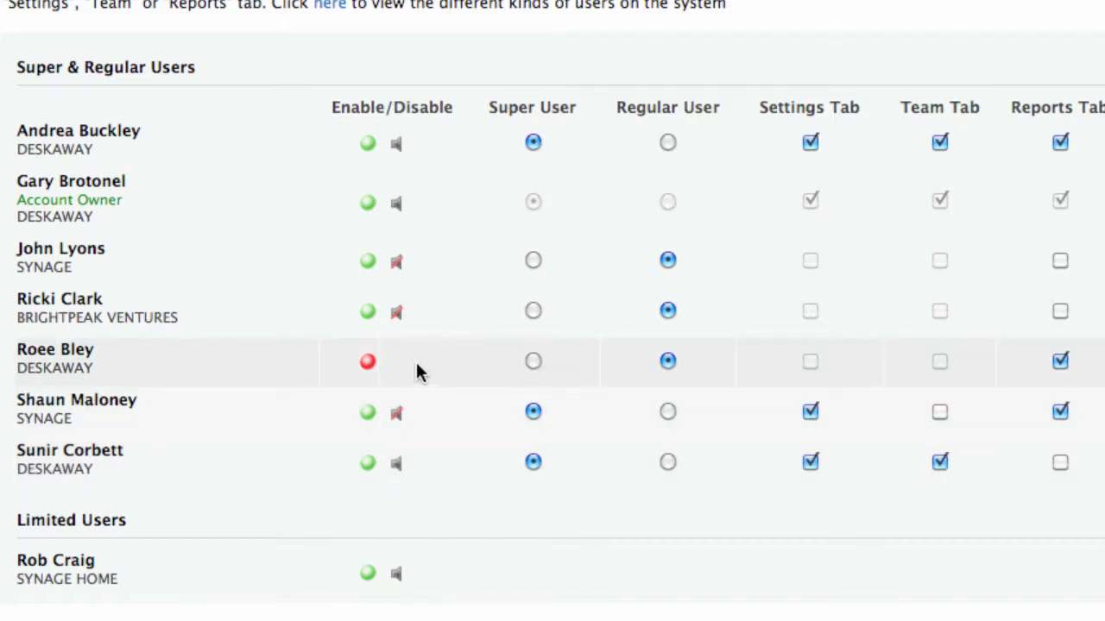
Enable the fifth listed user's account and disable the sixth listed user's account.
click(369, 368)
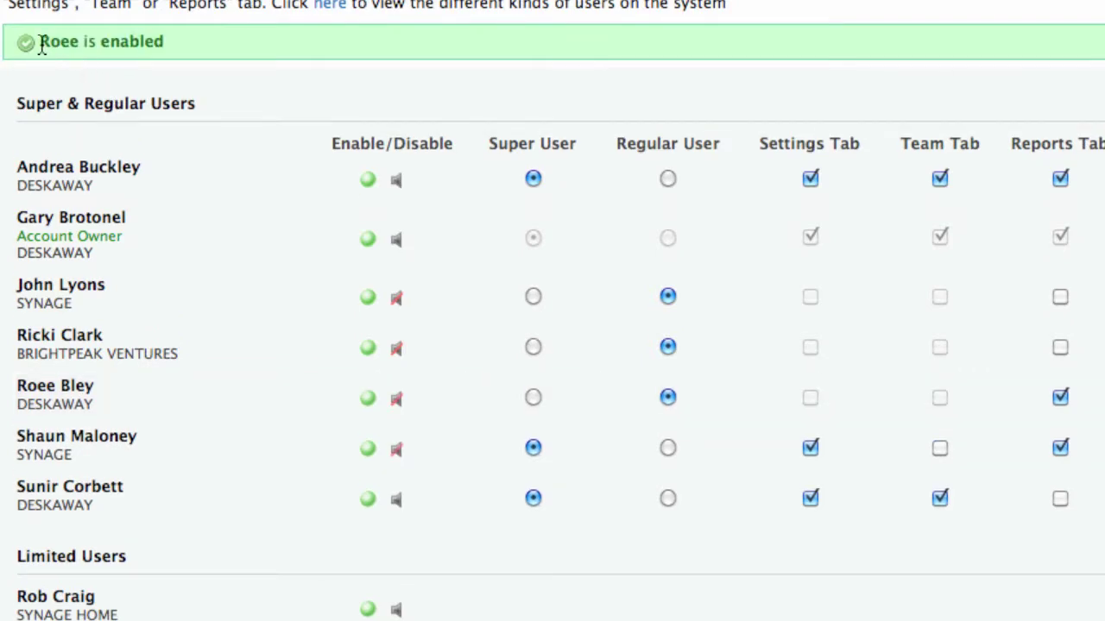
drag(41, 45, 172, 43)
click(174, 41)
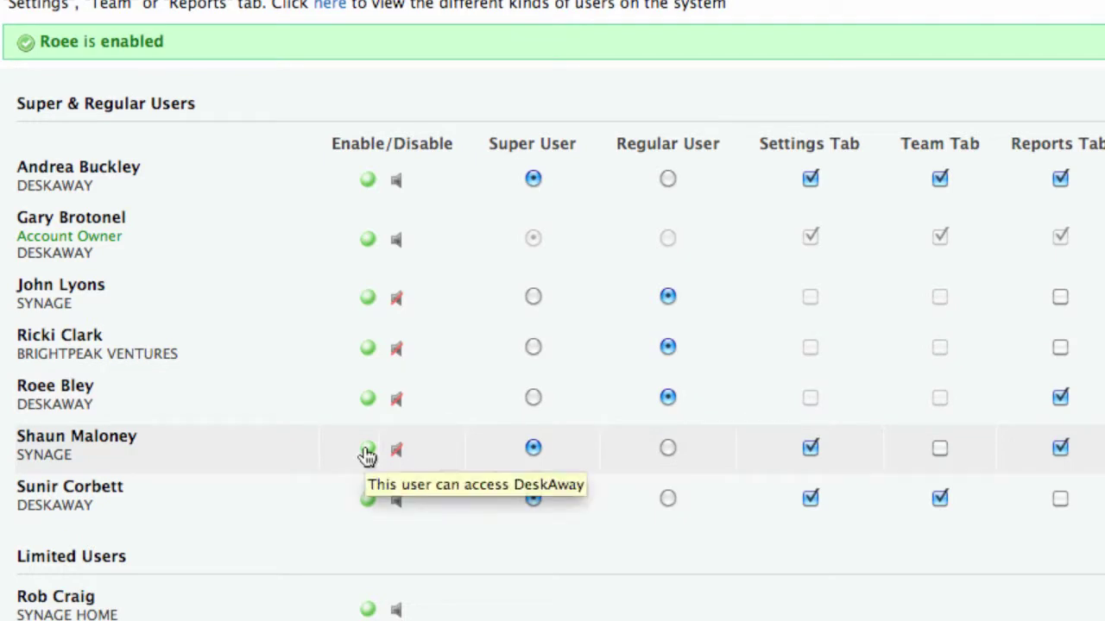
click(368, 454)
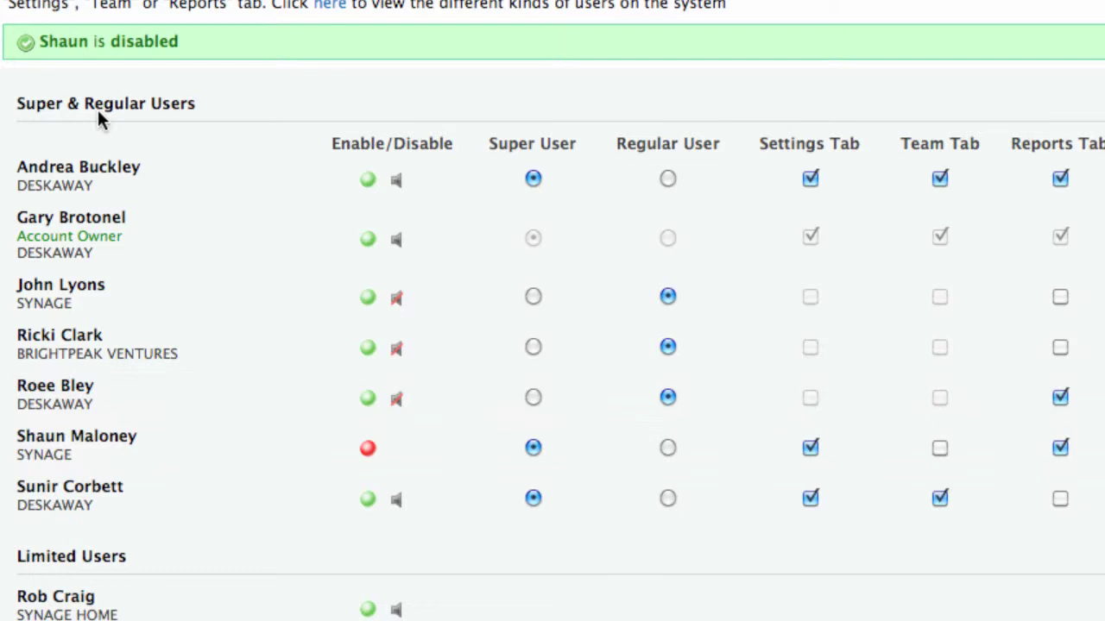
drag(38, 41, 200, 57)
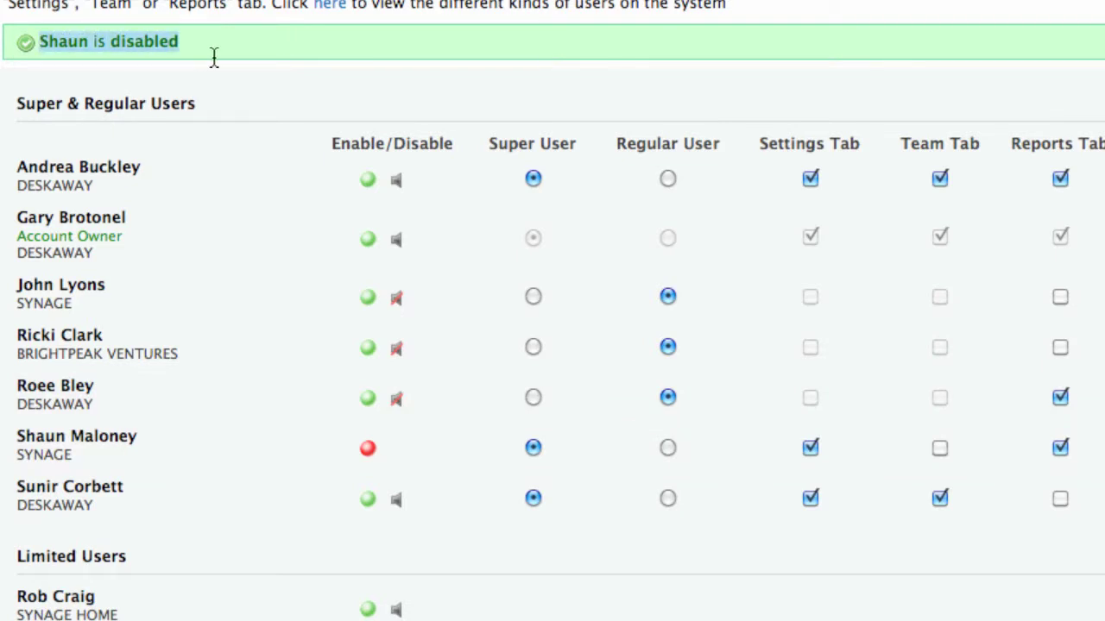
click(212, 48)
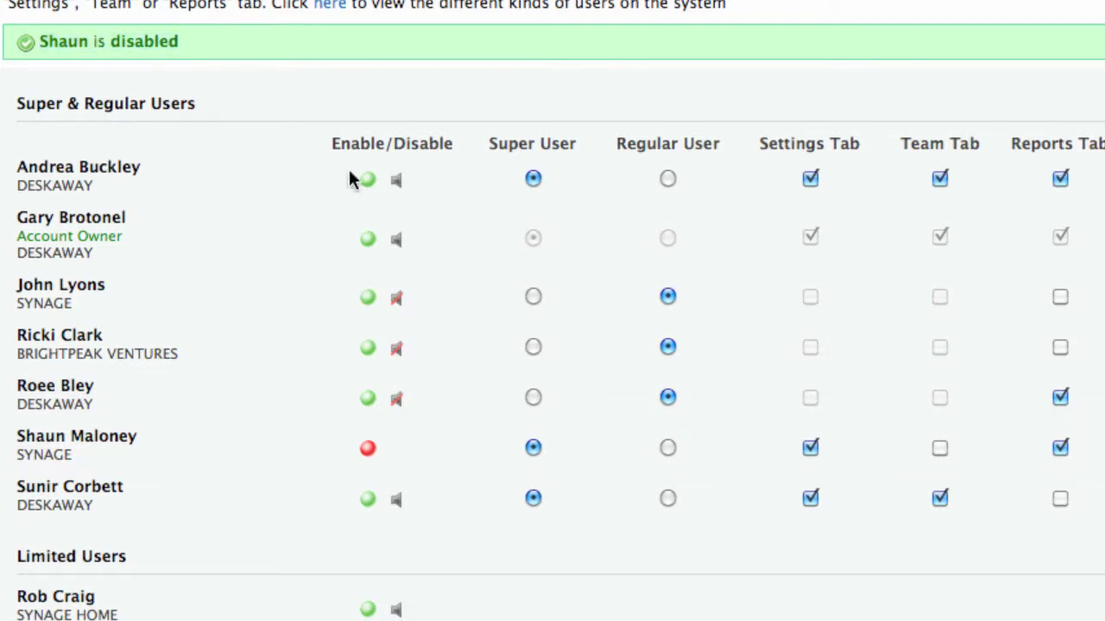
Turn off email reminders for the first listed user and turn them on for the fourth listed user.
click(398, 187)
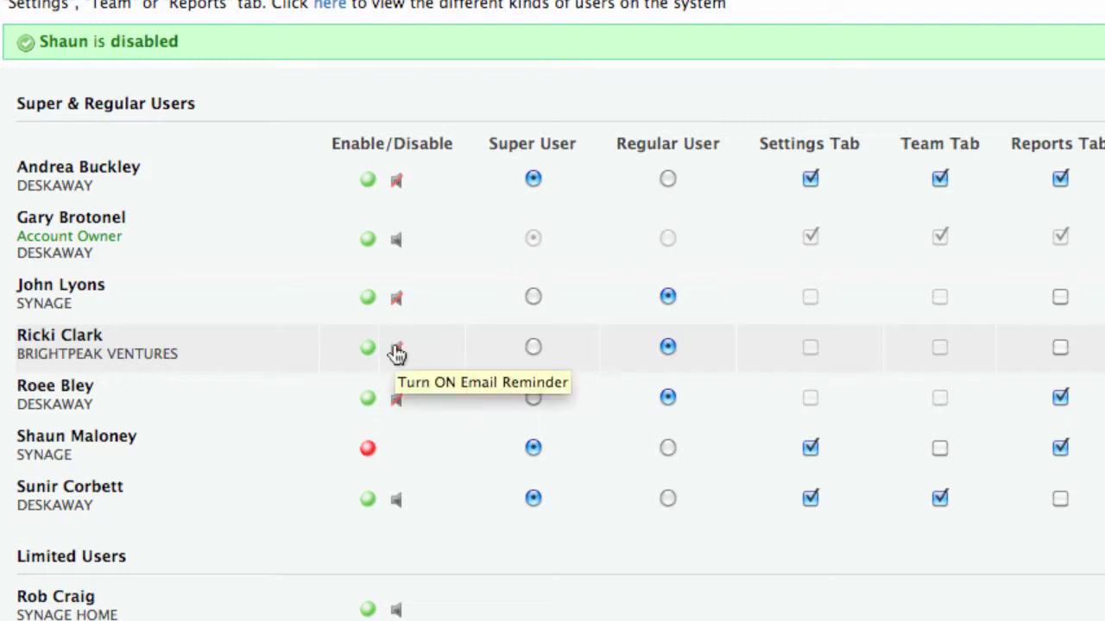
click(396, 352)
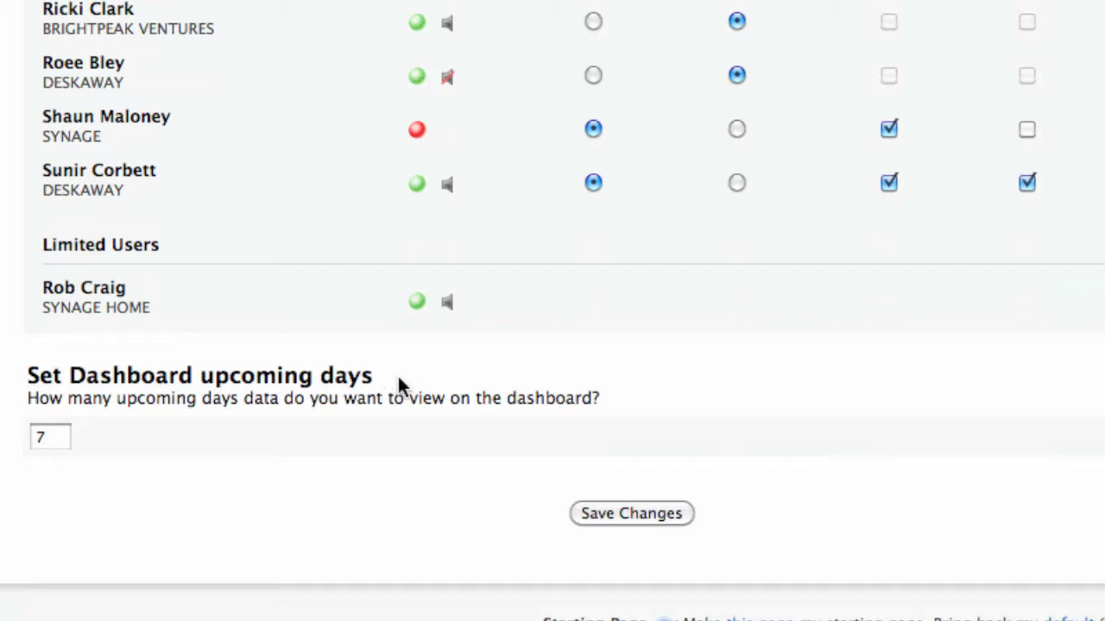
Set the dashboard upcoming days to 10 and save the general settings changes.
click(61, 434)
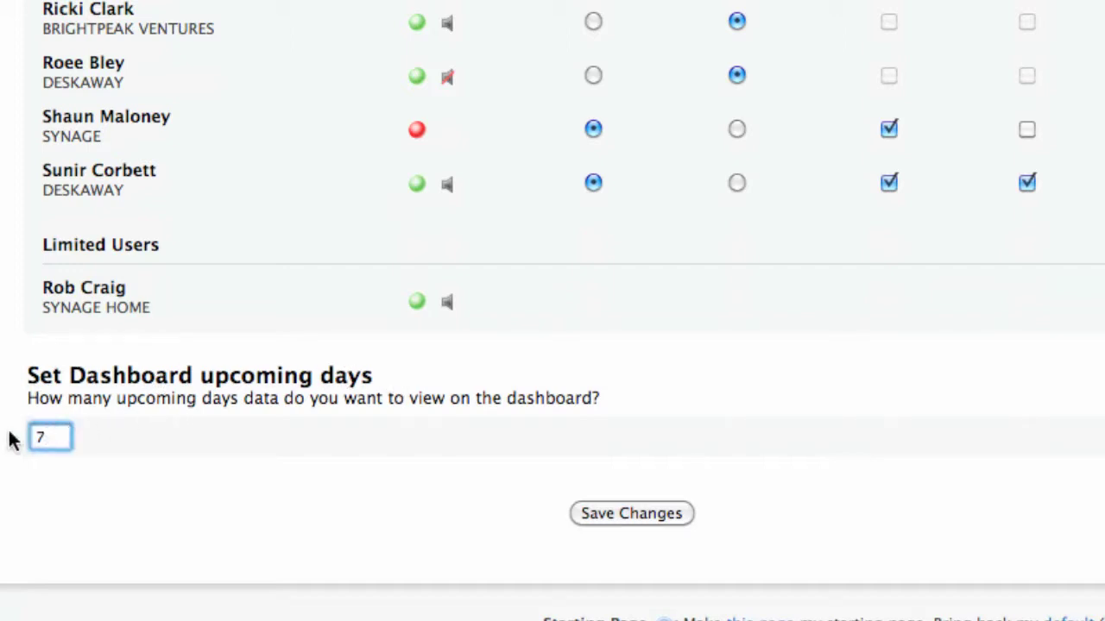
key(BackSpace)
text(10)
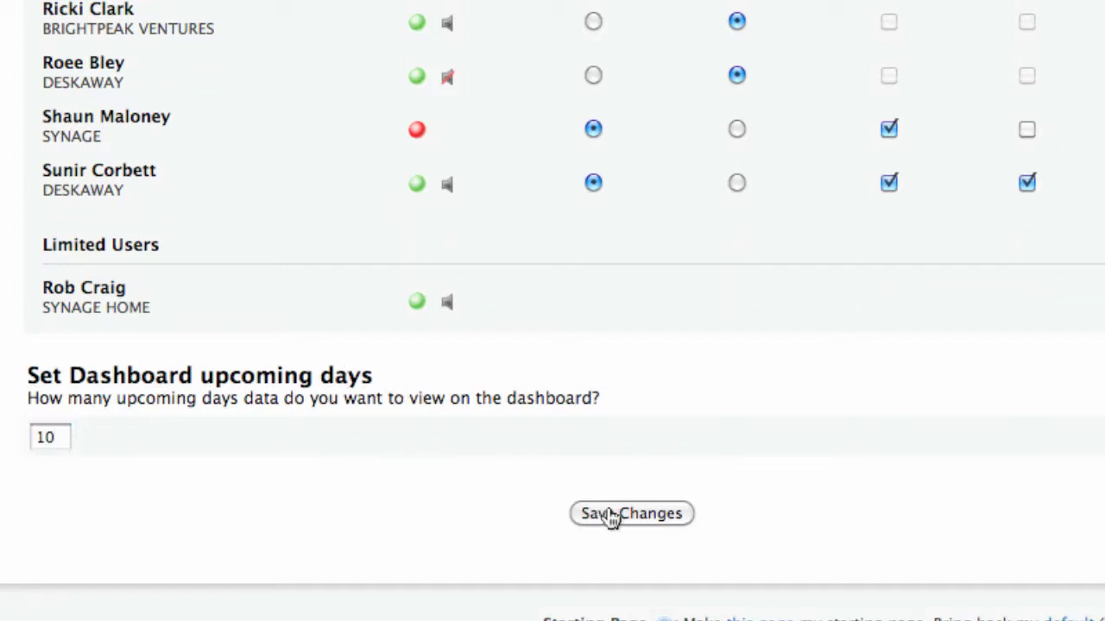
click(610, 519)
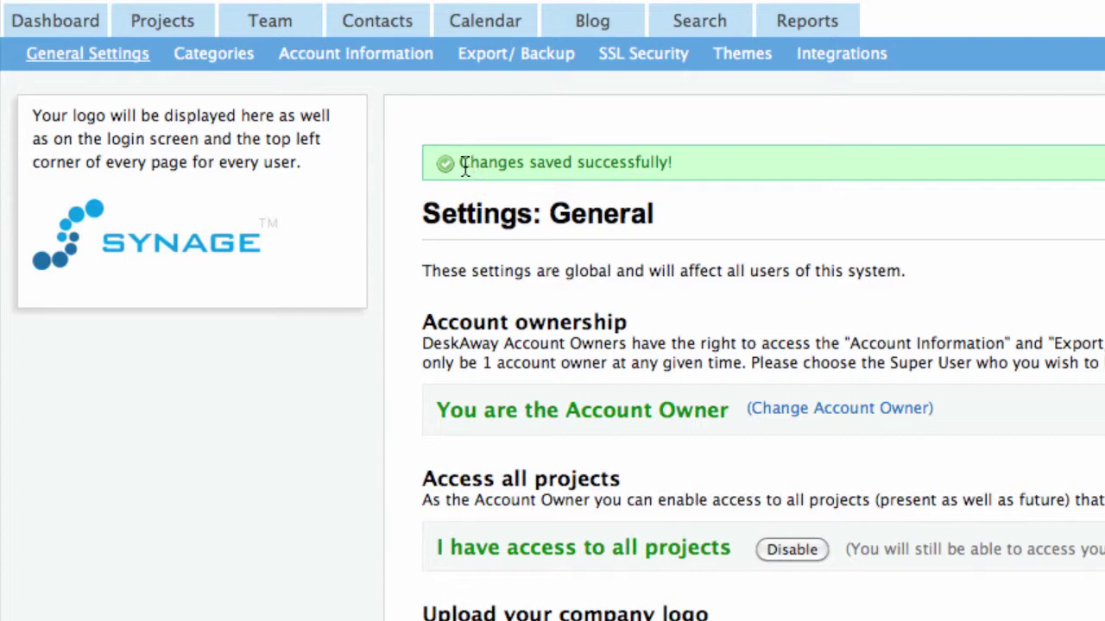
drag(451, 165, 692, 160)
click(692, 159)
Hand the account ownership over to another Super User and confirm giving up billing and export/backup rights.
drag(422, 321, 644, 321)
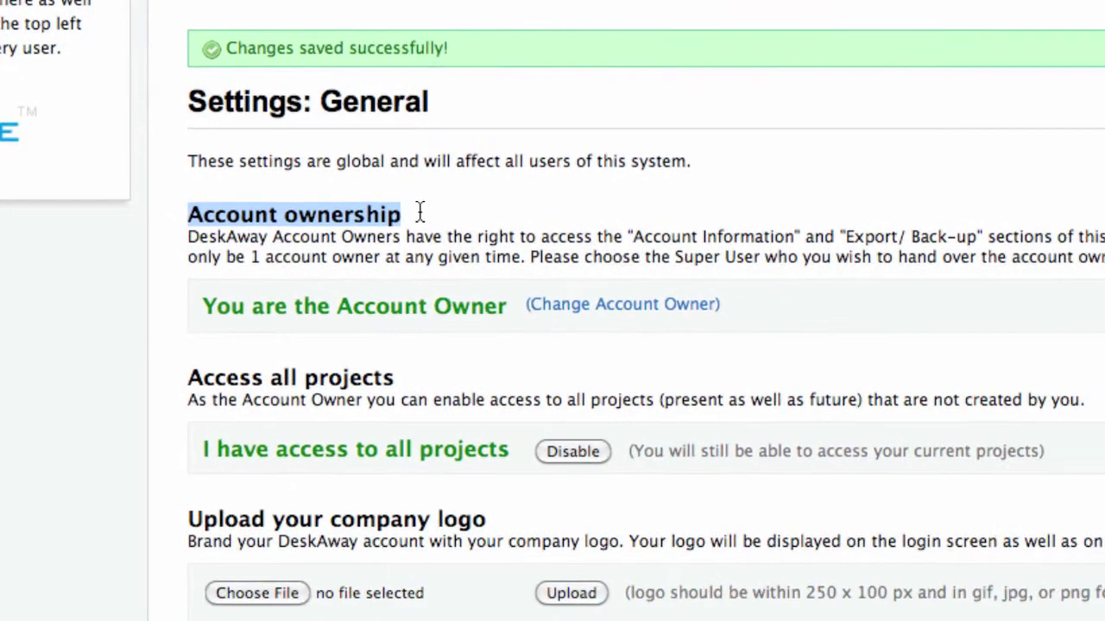
click(645, 319)
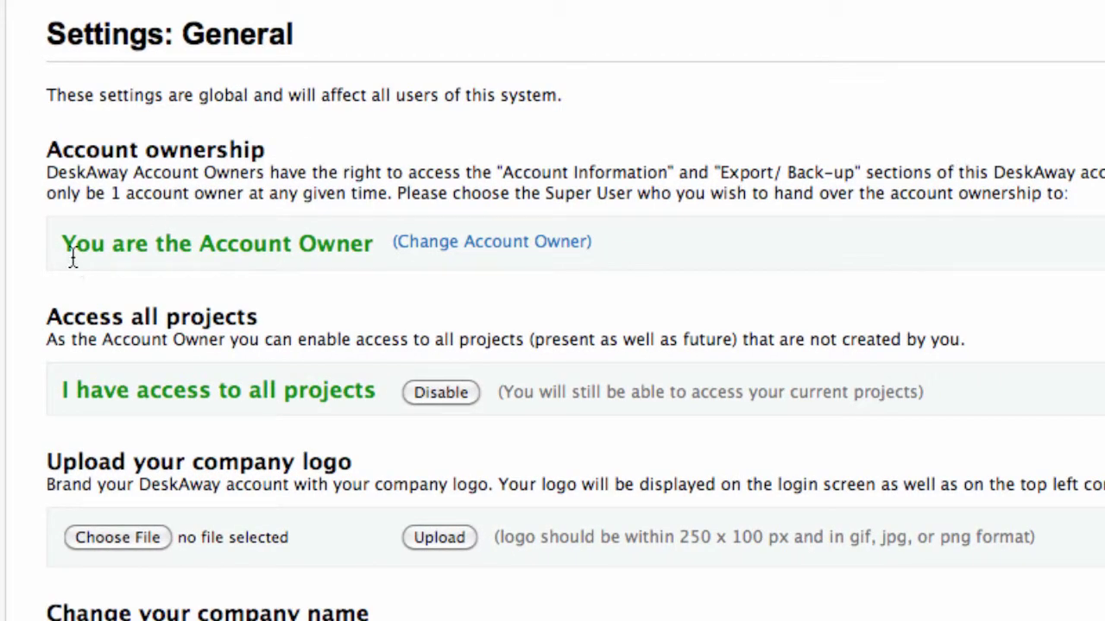
click(455, 243)
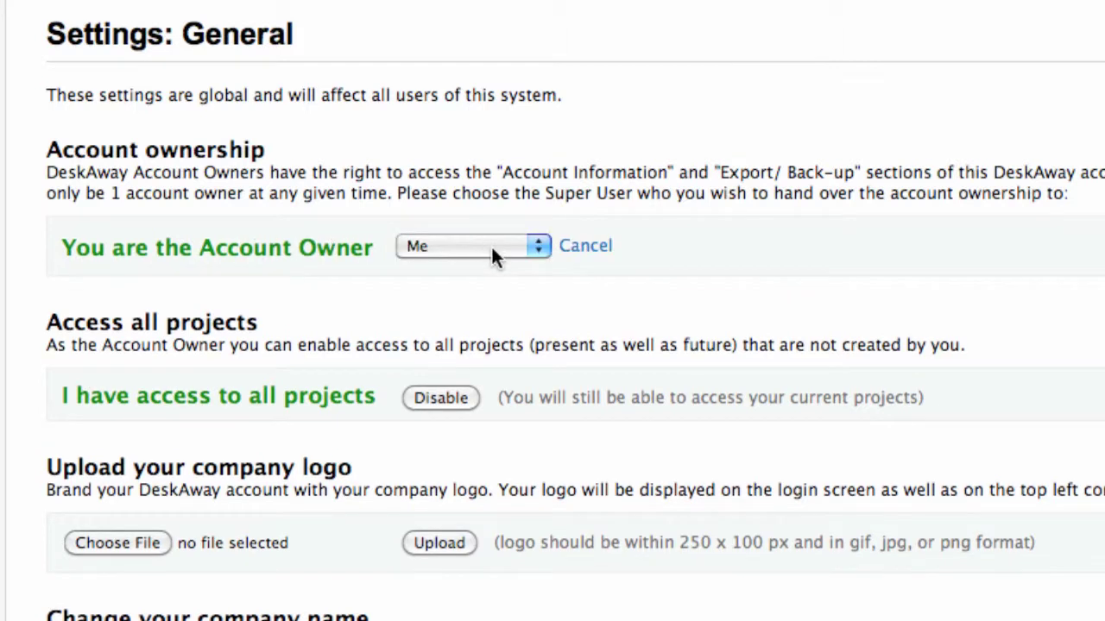
click(494, 250)
key(Escape)
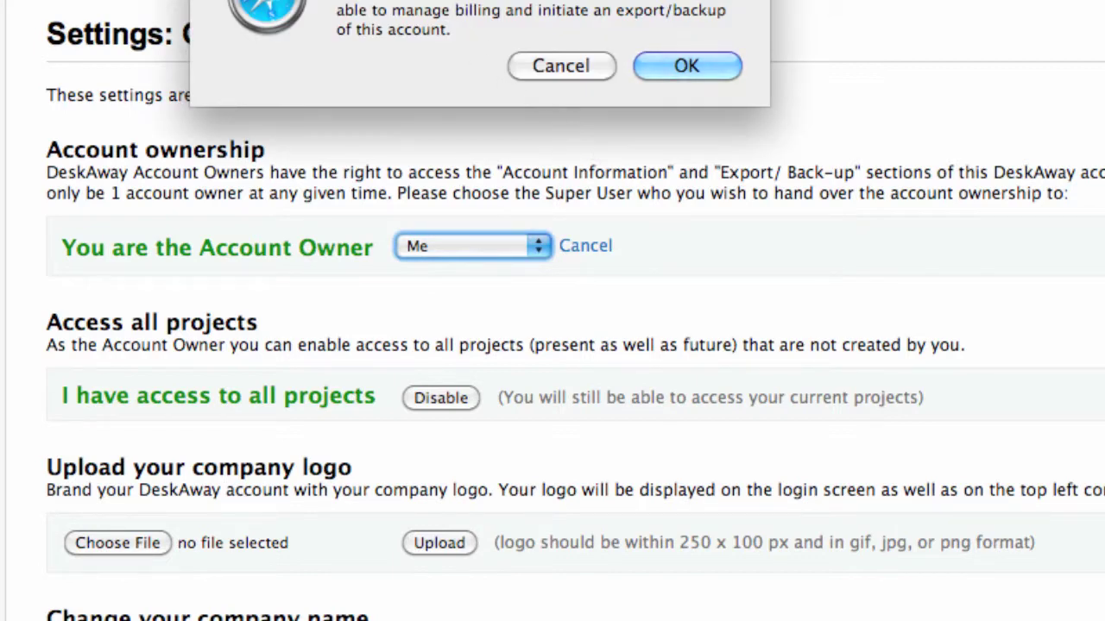
drag(435, 0, 299, 36)
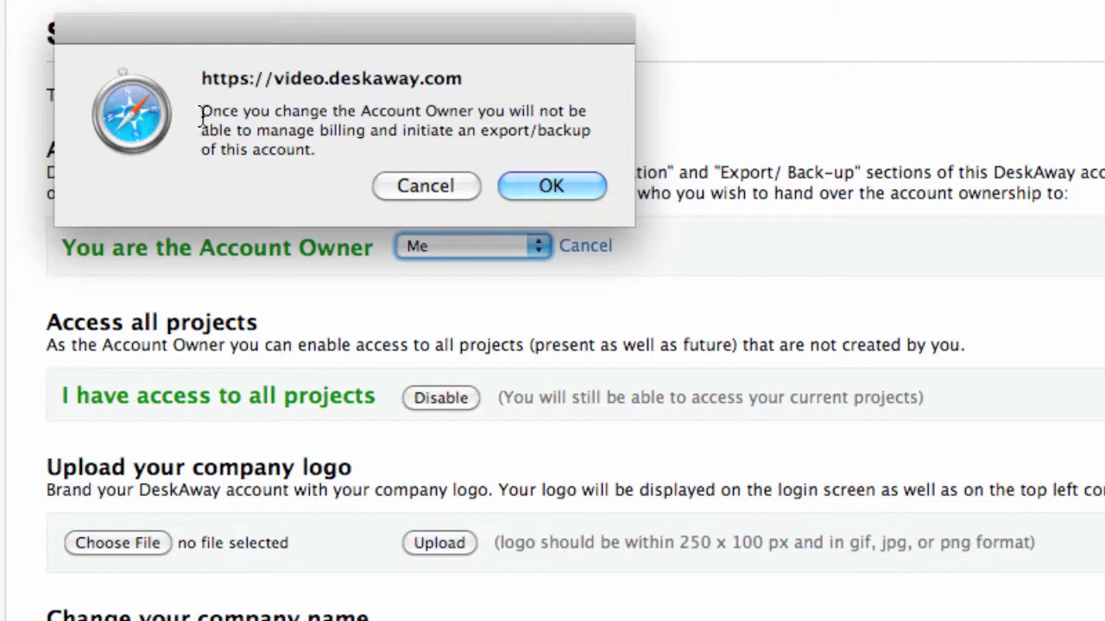
drag(202, 111, 319, 152)
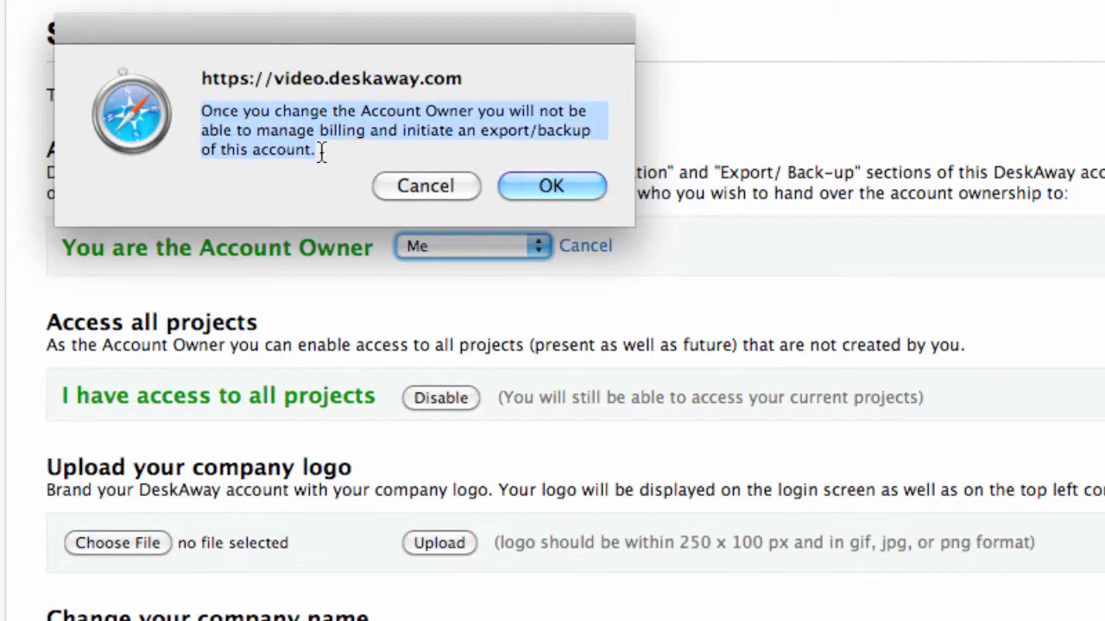
click(321, 152)
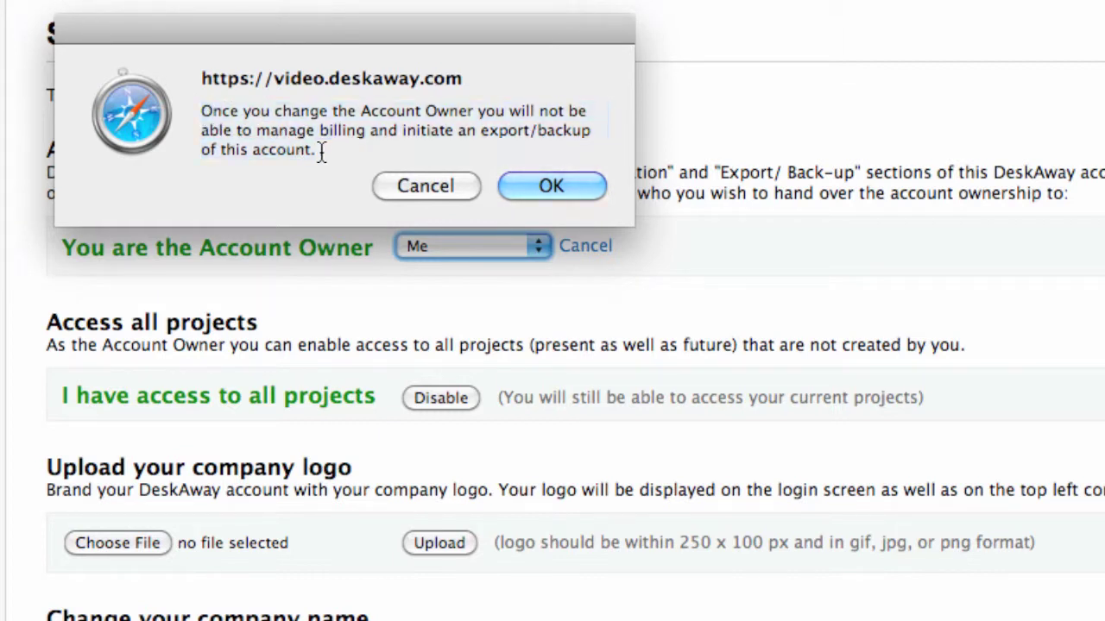
click(552, 186)
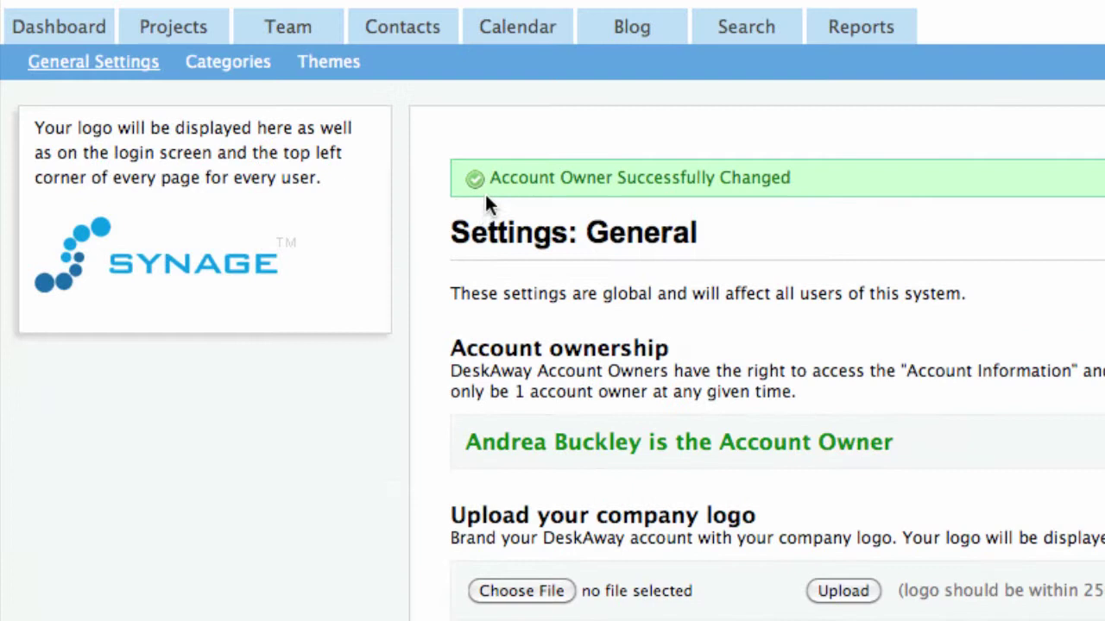
Check the ownership change message and who is listed as owner in the Account ownership section.
drag(498, 181, 816, 173)
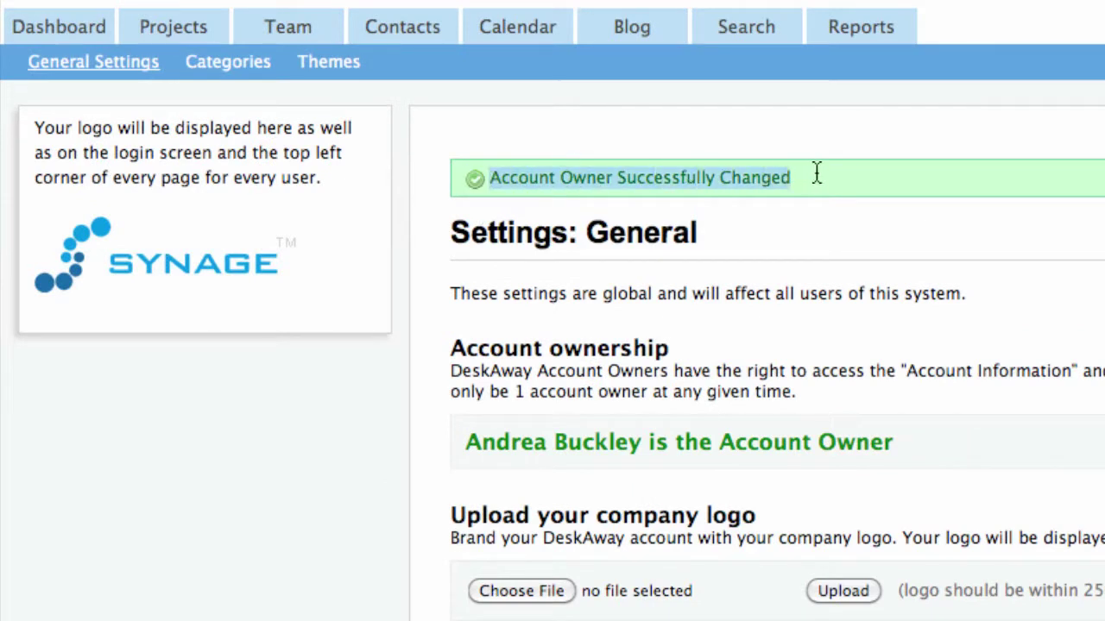
click(817, 173)
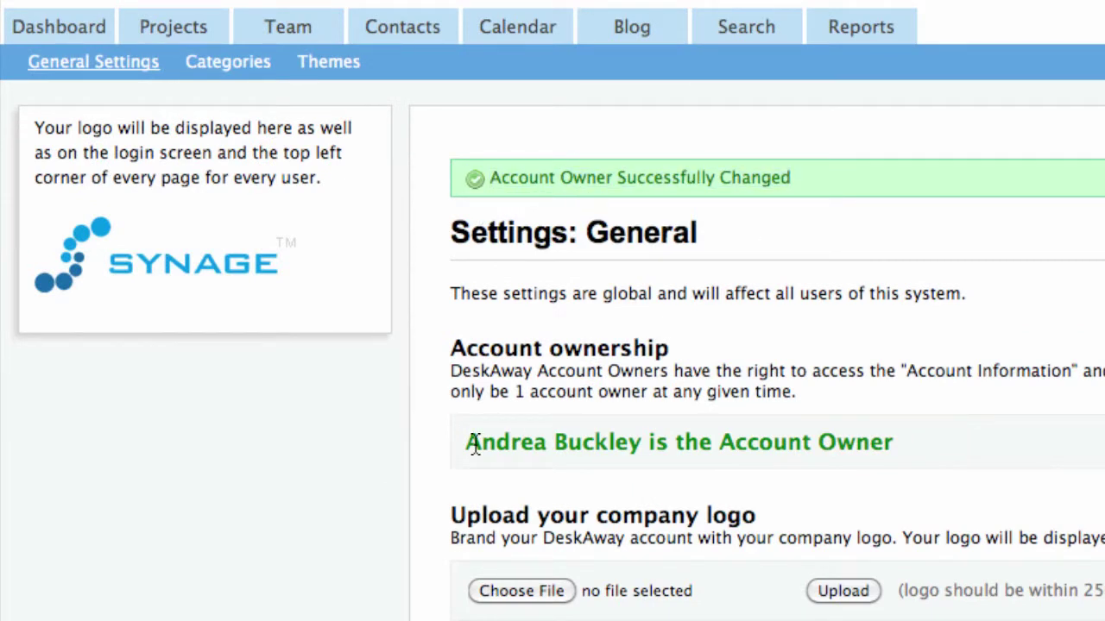
drag(464, 446, 910, 438)
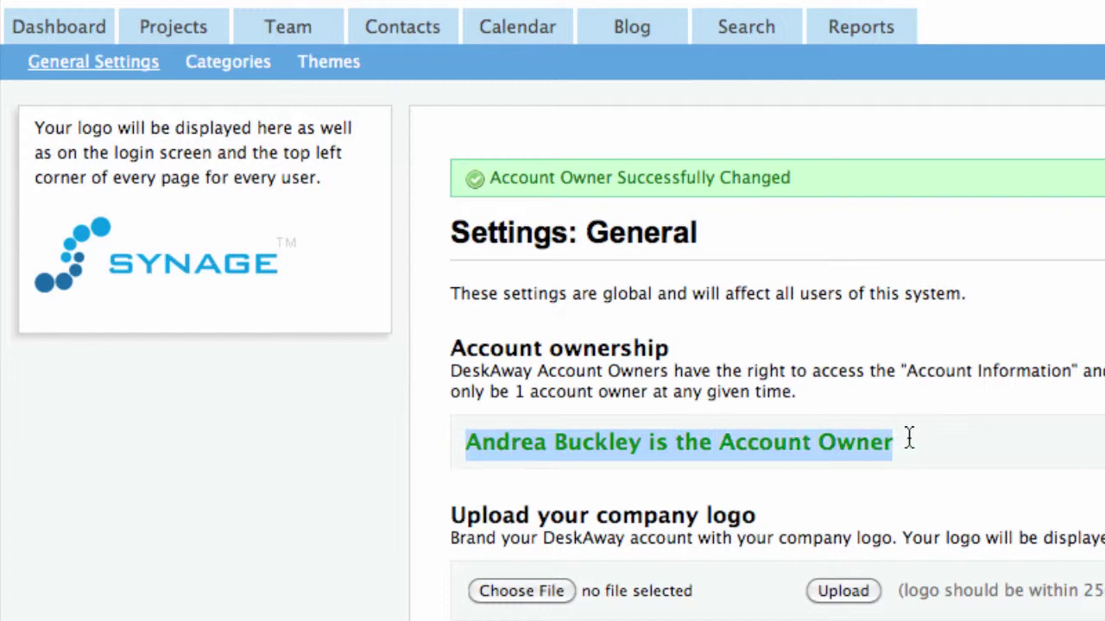
click(908, 441)
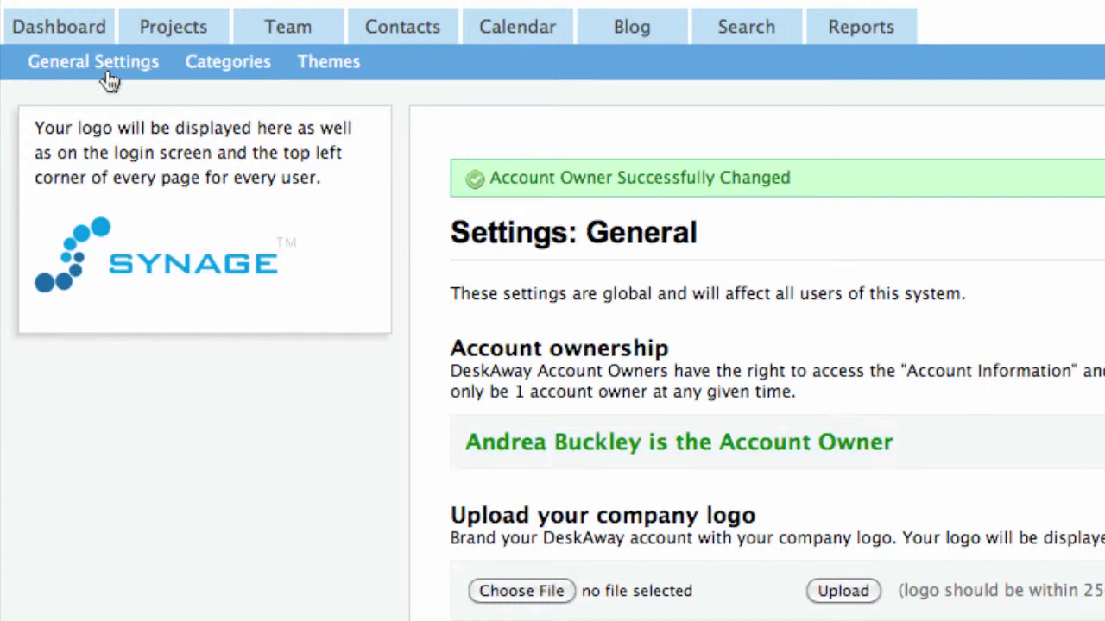